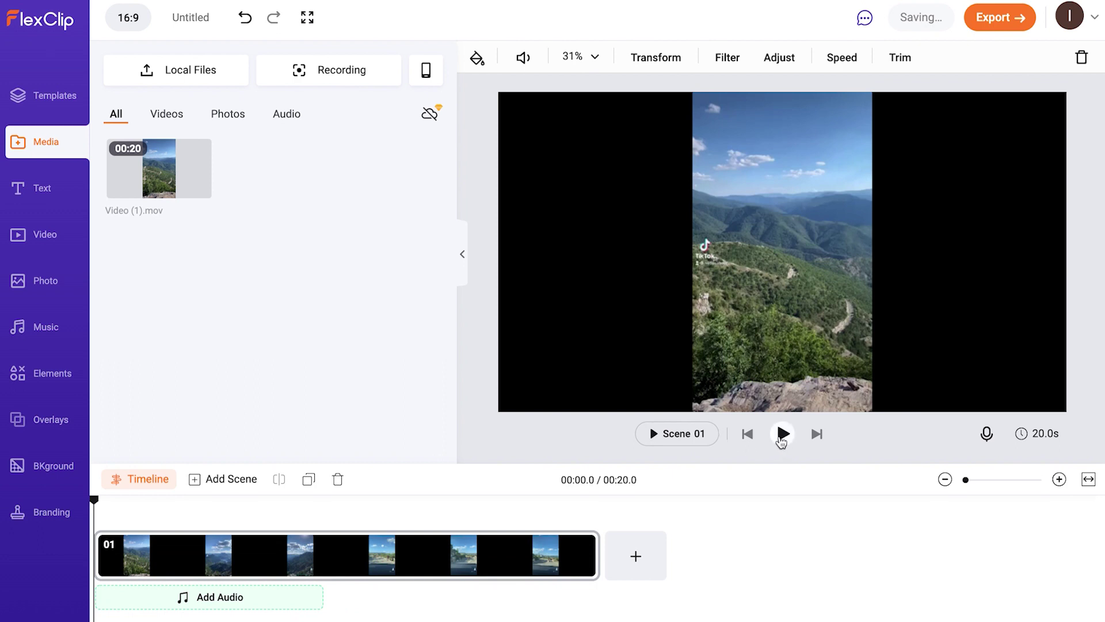
Preview the 15.7-second clip, select it, and pick 480p standard quality for export.
left_click(782, 433)
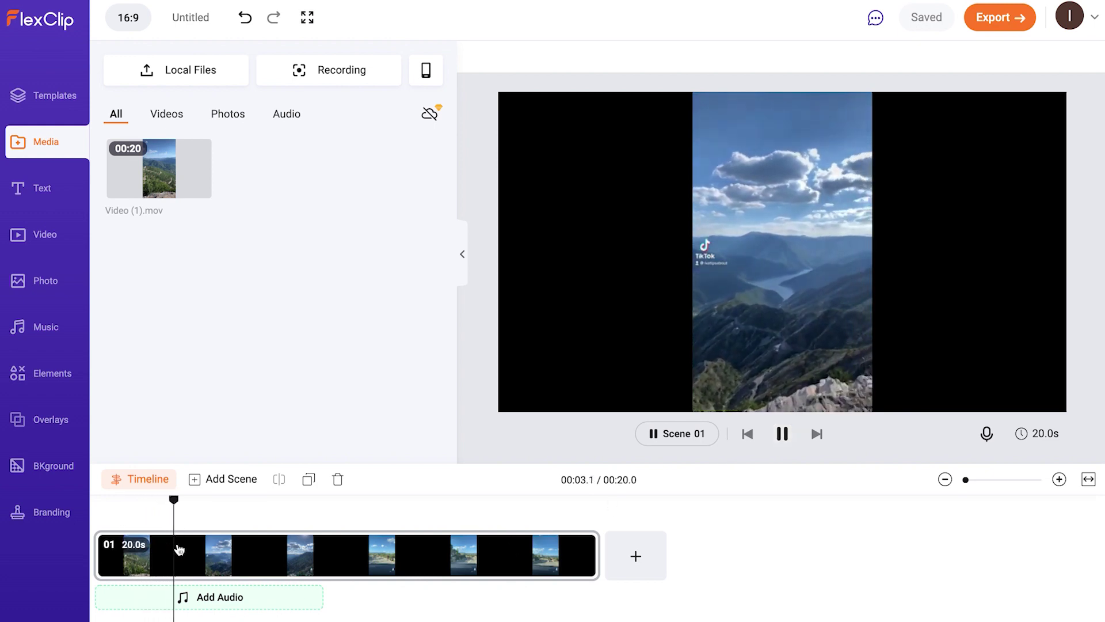
left_click(531, 566)
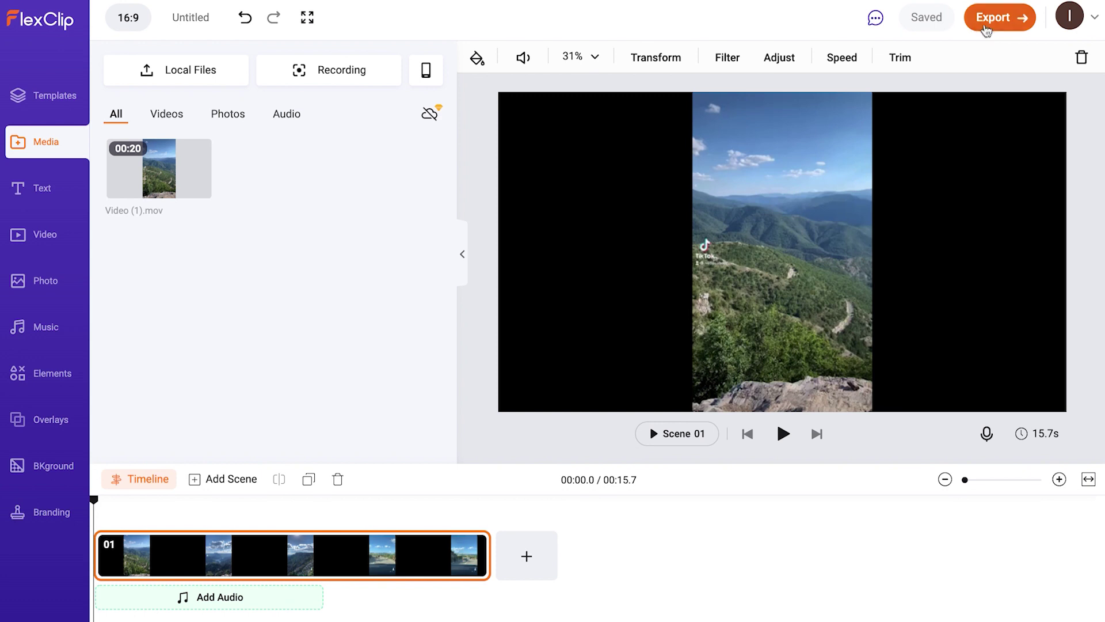
left_click(999, 17)
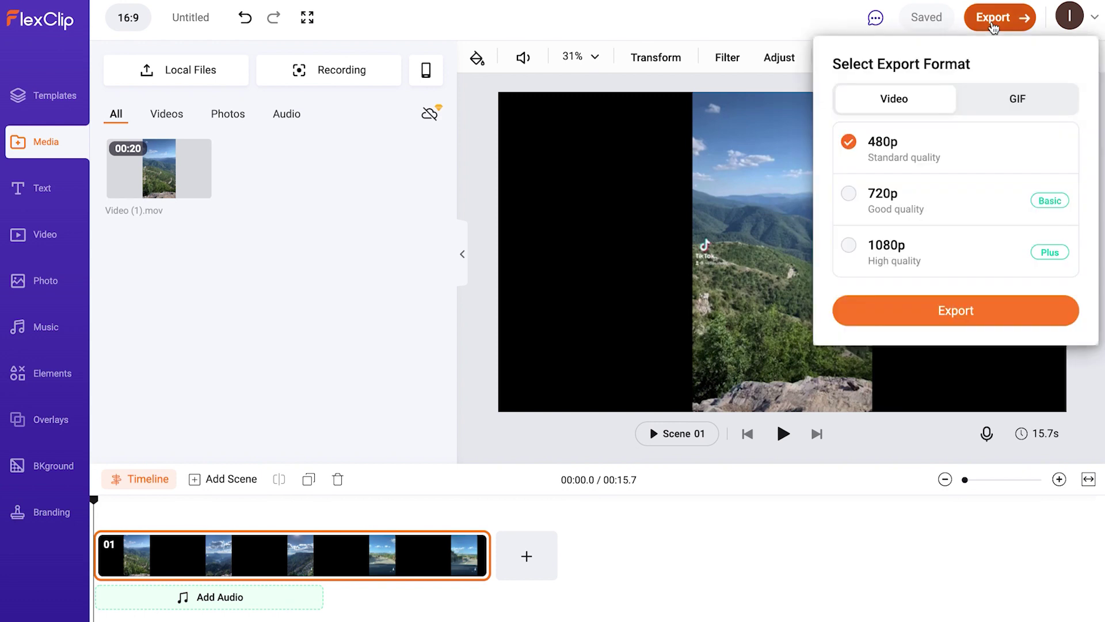
left_click(976, 187)
left_click(956, 396)
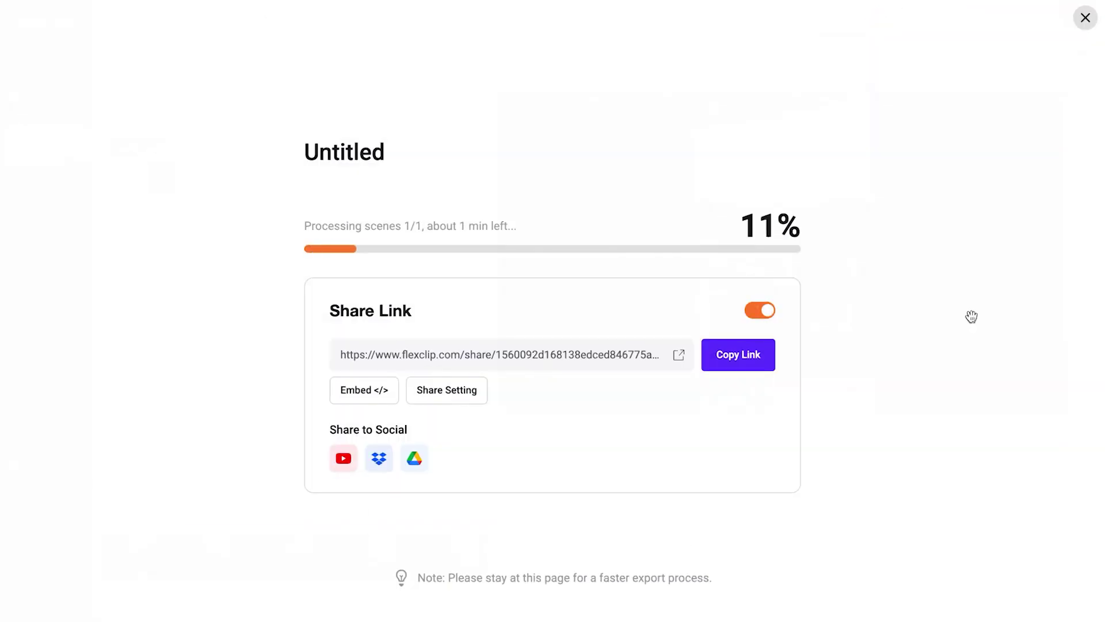